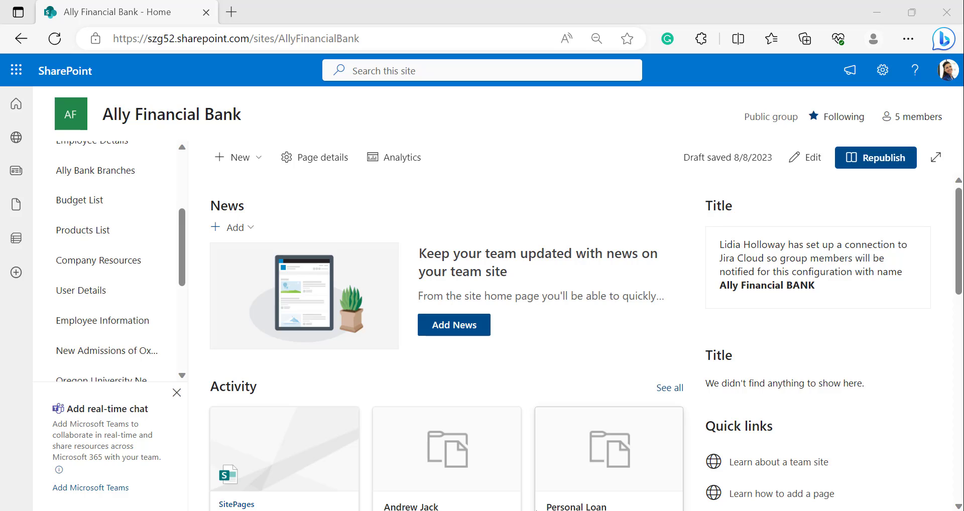
Open the User Details list and start a new column with all column types available
{"action": "left_click", "coordinate": [73, 292]}
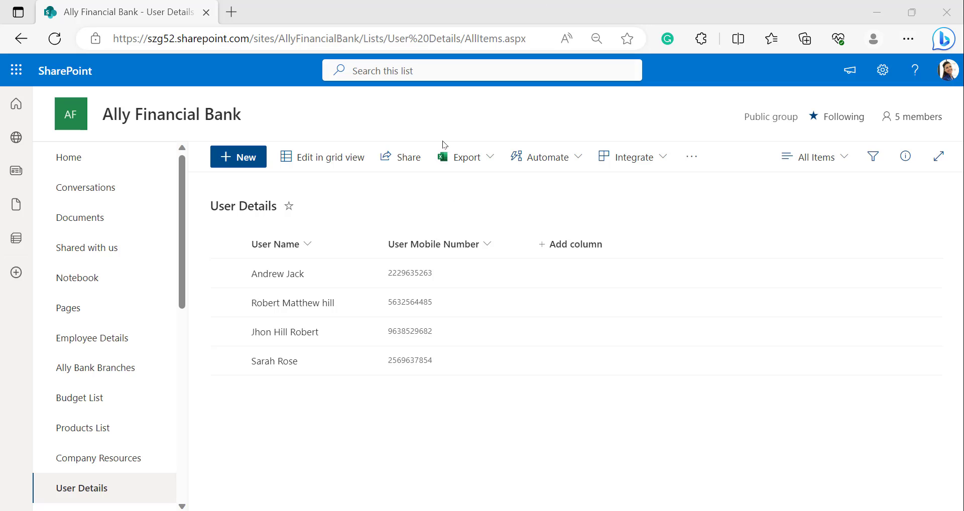
{"action": "left_click", "coordinate": [554, 246]}
{"action": "scroll", "coordinate": [454, 344], "scroll_direction": "down", "scroll_amount": 3}
{"action": "scroll", "coordinate": [454, 344], "scroll_direction": "down", "scroll_amount": 1}
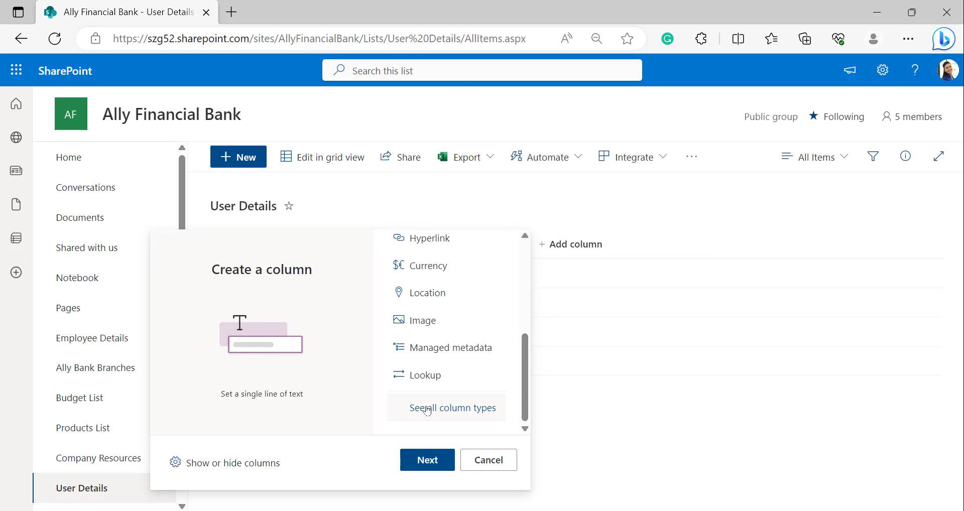
{"action": "left_click", "coordinate": [427, 408]}
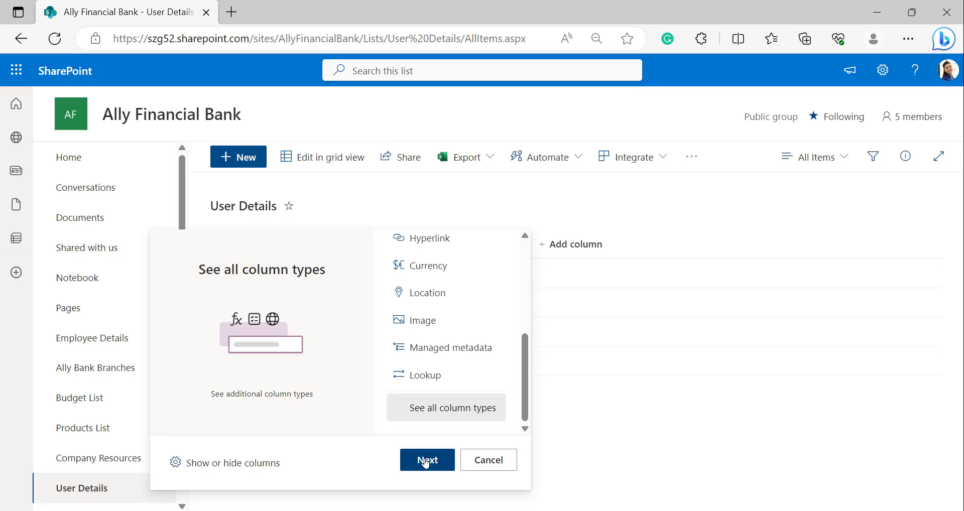
{"action": "left_click", "coordinate": [425, 461]}
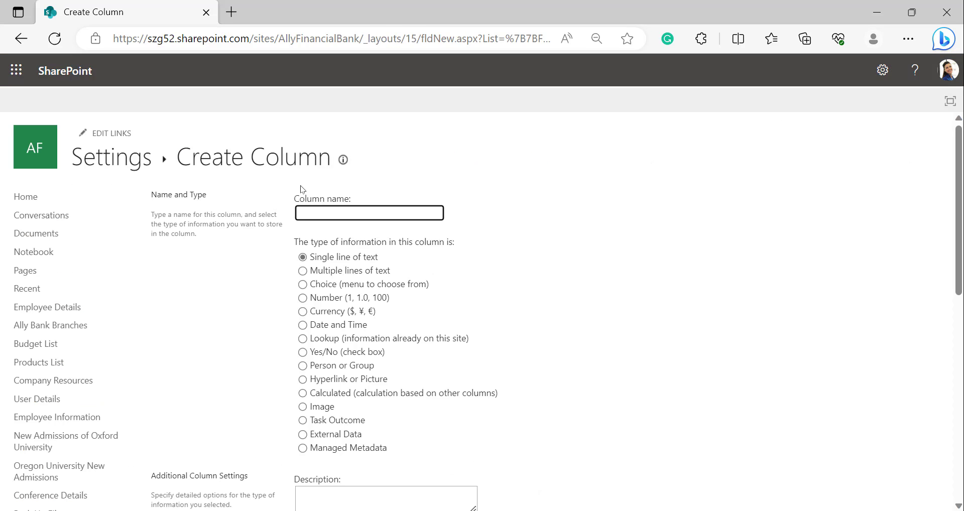
Name the new column 'First Letter - User Name' and make it a Calculated column
{"action": "left_click", "coordinate": [311, 215]}
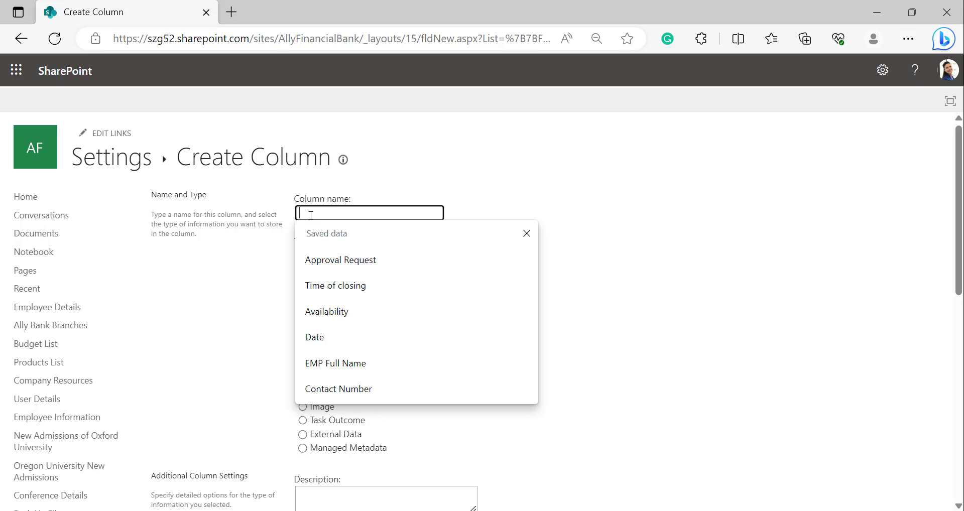
{"action": "type", "text": "Firs"}
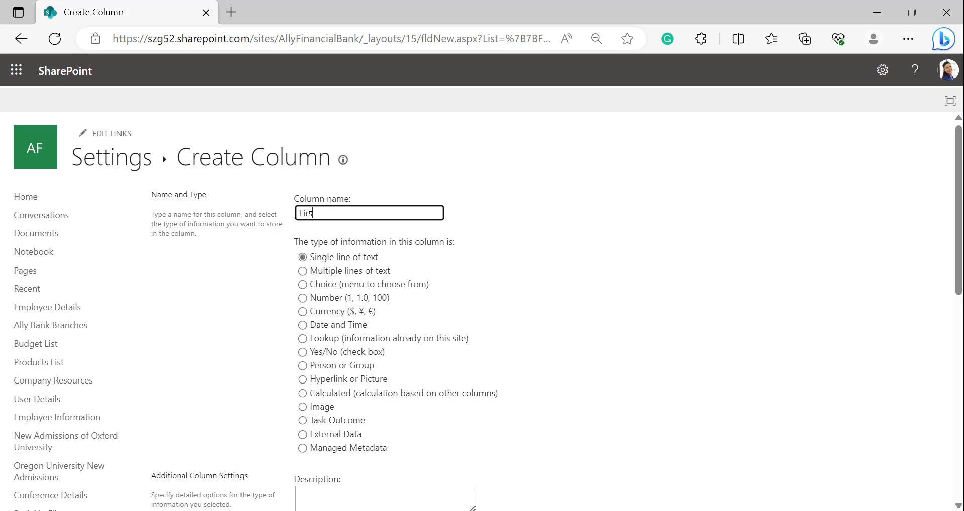
{"action": "type", "text": "t Letter - User Name"}
{"action": "left_click", "coordinate": [303, 394]}
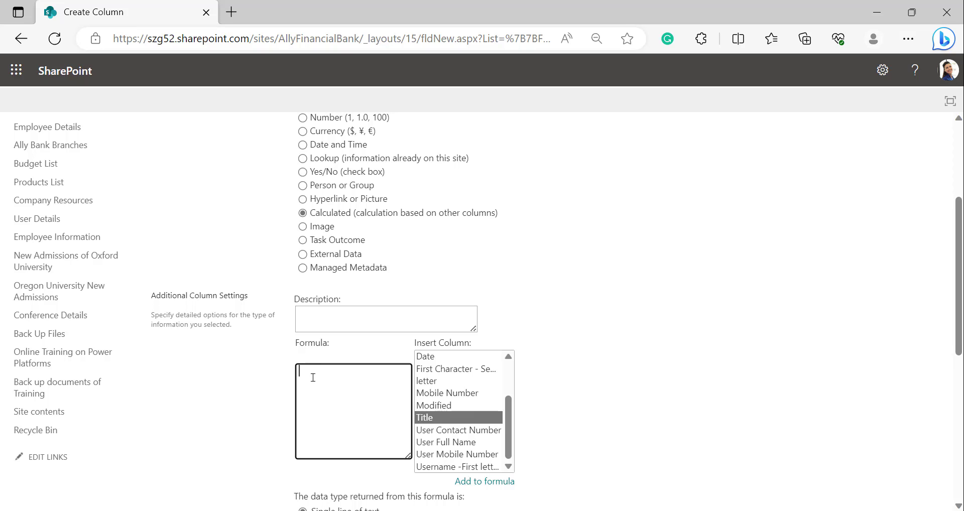
Enter the formula =LEFT([Title],1), returning a single line of text
{"action": "type", "text": "=LEFT("}
{"action": "left_click", "coordinate": [433, 418]}
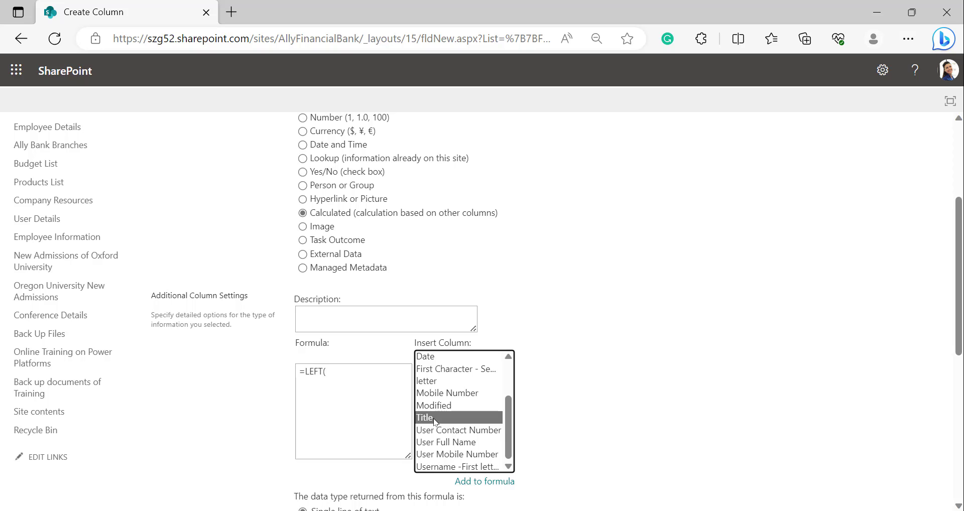
{"action": "left_click", "coordinate": [478, 483]}
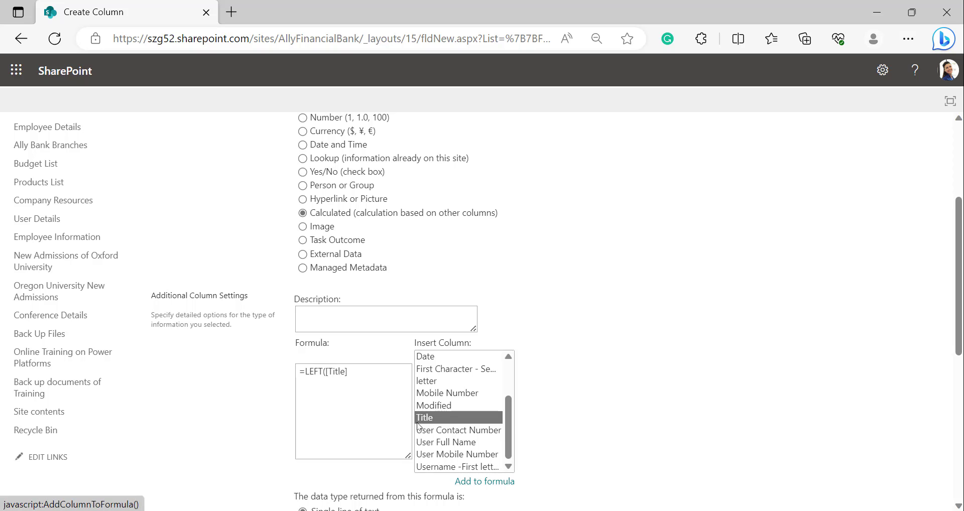
{"action": "left_click", "coordinate": [357, 372]}
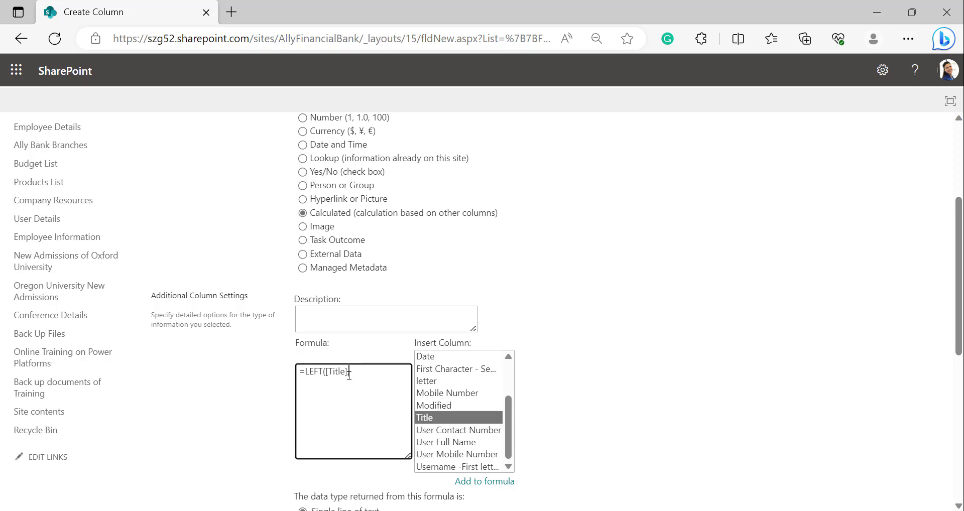
{"action": "type", "text": ",1"}
{"action": "type", "text": ")"}
{"action": "scroll", "coordinate": [816, 399], "scroll_direction": "down", "scroll_amount": 7}
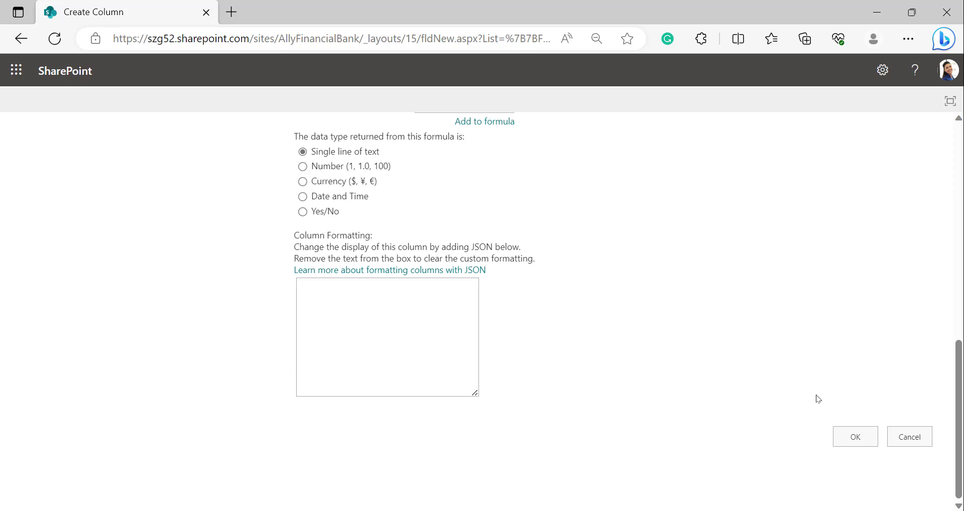
Save the First Letter - User Name calculated column with OK
{"action": "left_click", "coordinate": [857, 438]}
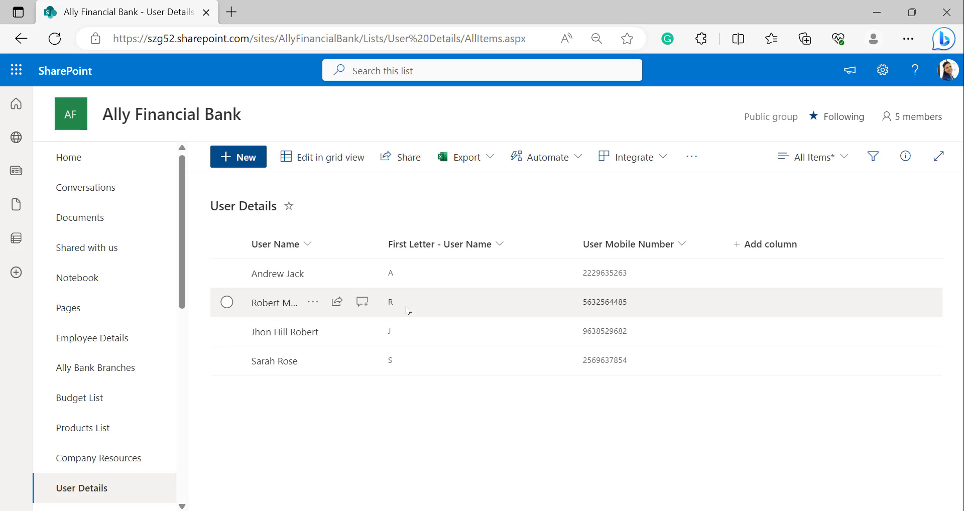
Reopen the First Letter - User Name column from the list settings for editing
{"action": "left_click", "coordinate": [883, 75]}
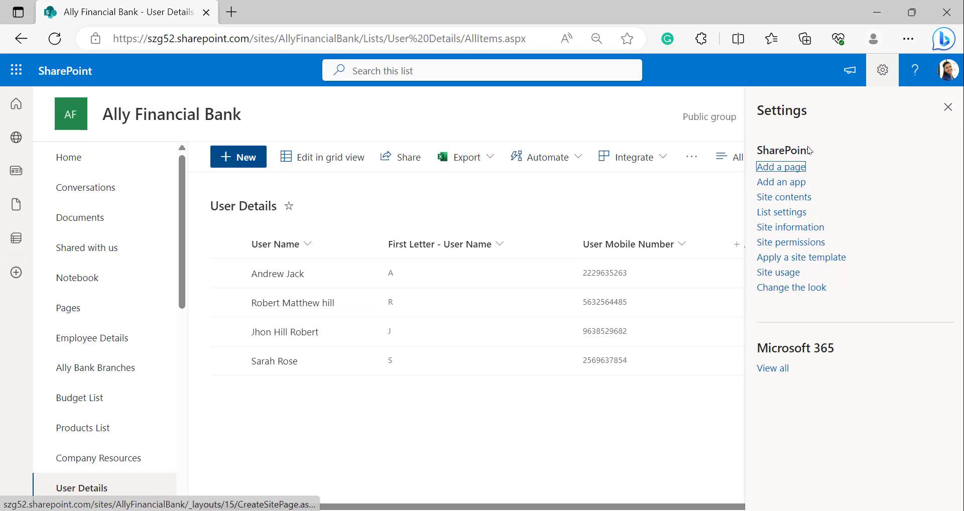
{"action": "left_click", "coordinate": [773, 213]}
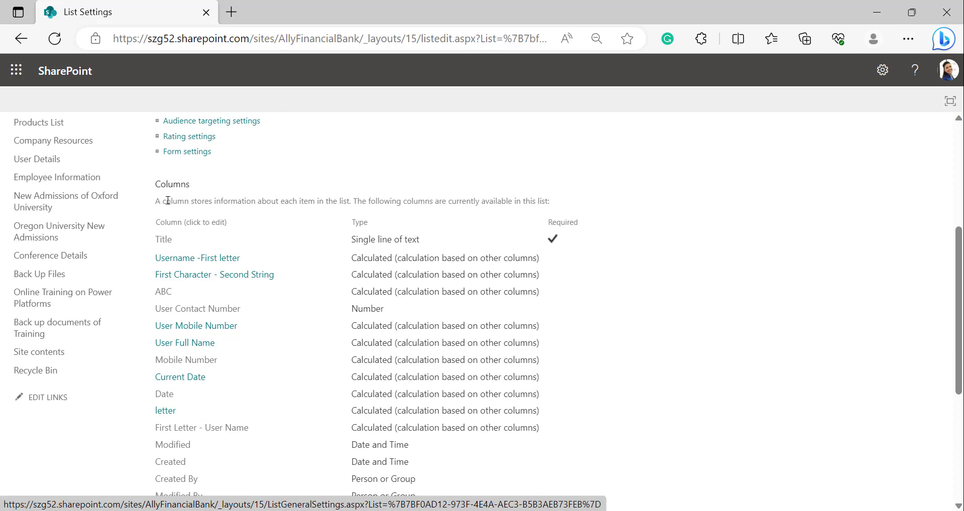
{"action": "scroll", "coordinate": [201, 226], "scroll_direction": "down", "scroll_amount": 2}
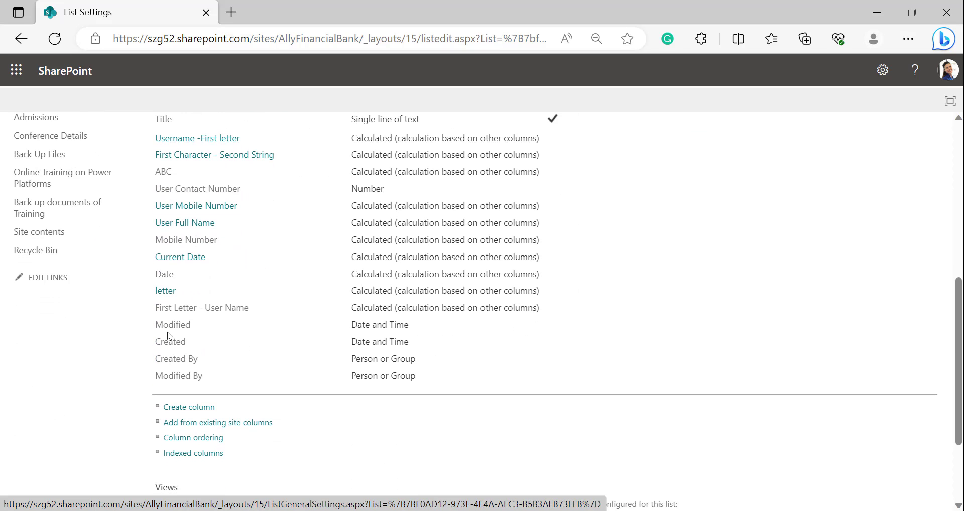
{"action": "left_click", "coordinate": [167, 308]}
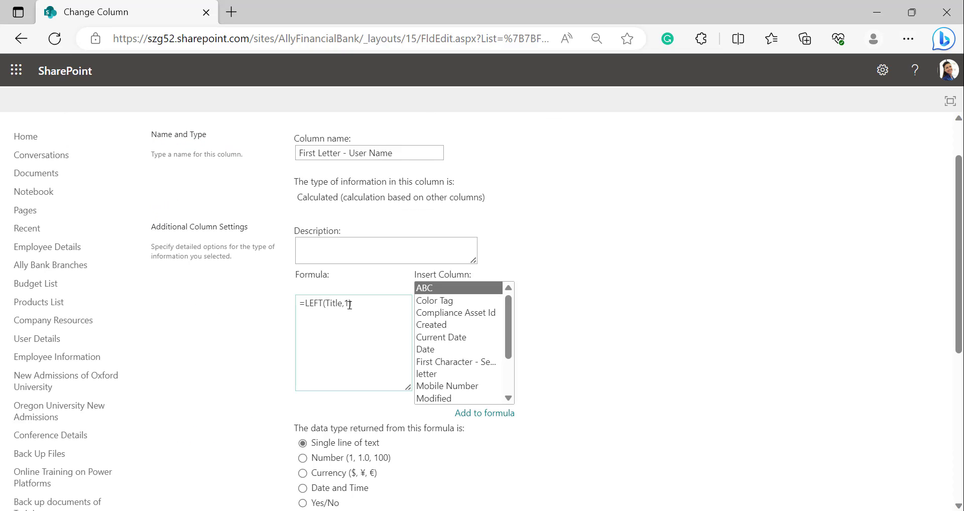
Change the formula to =LEFT(Title,5) and save the column
{"action": "left_click", "coordinate": [350, 305]}
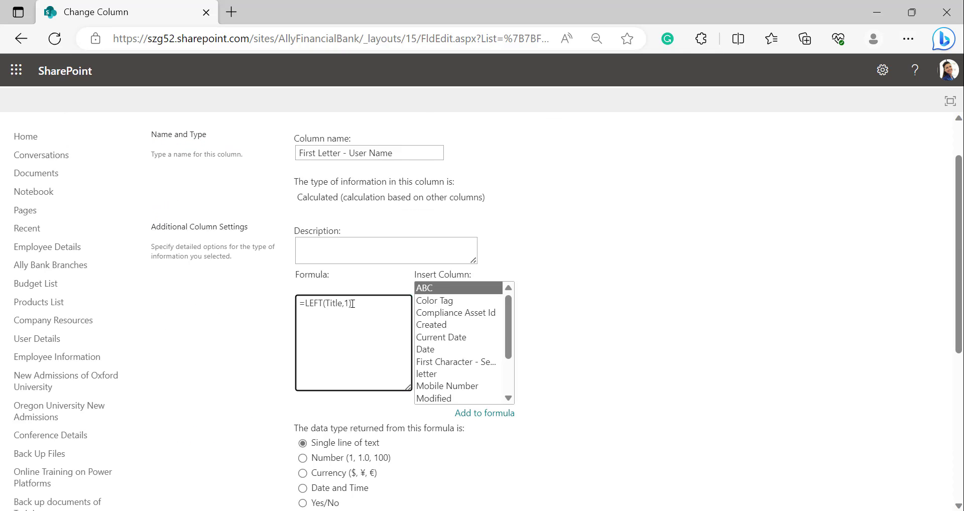
{"action": "key", "text": "BackSpace"}
{"action": "key", "text": "BackSpace"}
{"action": "type", "text": "5"}
{"action": "left_click", "coordinate": [366, 305]}
{"action": "scroll", "coordinate": [468, 302], "scroll_direction": "down", "scroll_amount": 3}
{"action": "scroll", "coordinate": [851, 418], "scroll_direction": "down", "scroll_amount": 5}
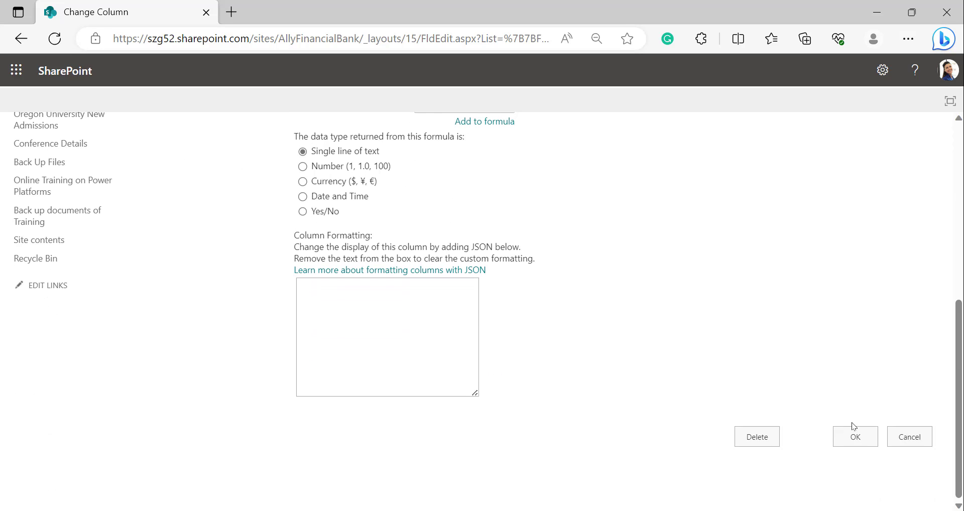
{"action": "left_click", "coordinate": [858, 438]}
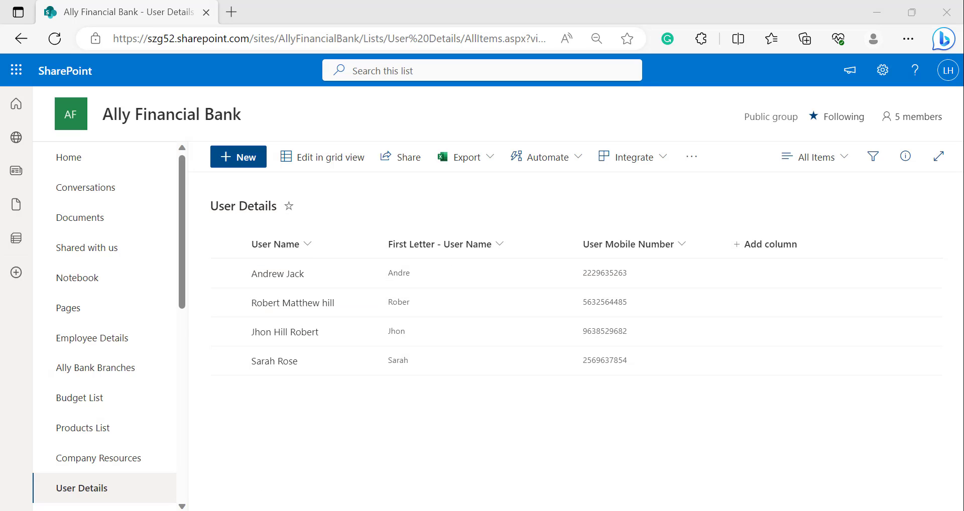
Start another new column from the full column-type creation page
{"action": "left_click", "coordinate": [760, 248]}
{"action": "scroll", "coordinate": [630, 327], "scroll_direction": "down", "scroll_amount": 3}
{"action": "scroll", "coordinate": [629, 328], "scroll_direction": "down", "scroll_amount": 2}
{"action": "left_click", "coordinate": [641, 408]}
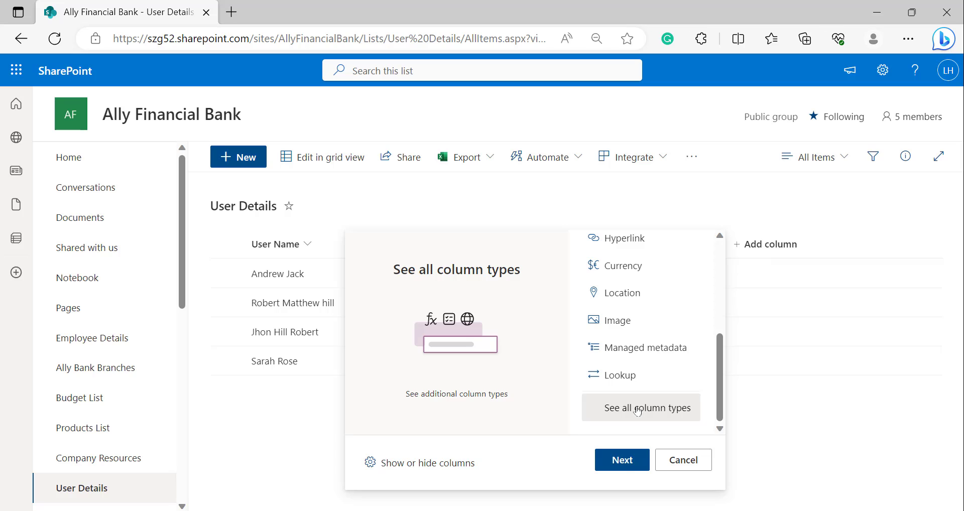
{"action": "left_click", "coordinate": [623, 461]}
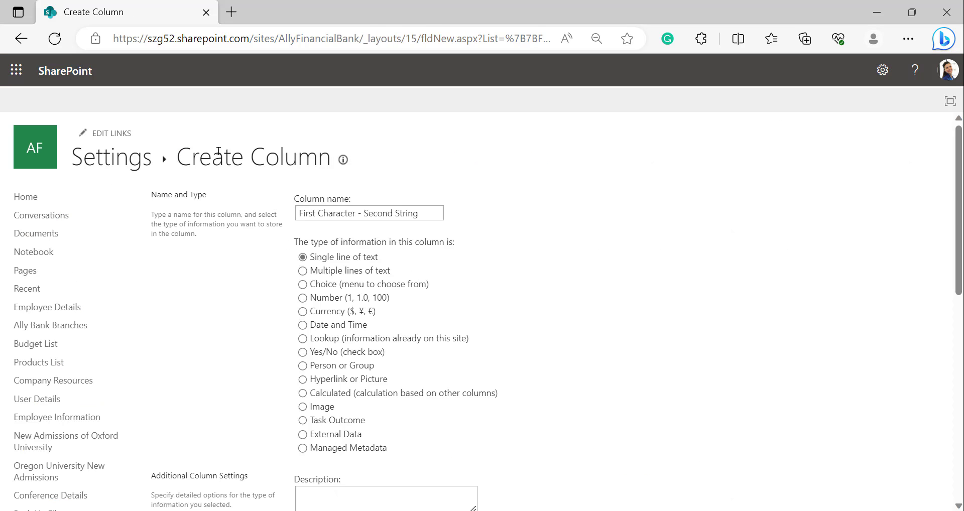
Set the First Character - Second String column to the Calculated type, ready for its formula
{"action": "left_click", "coordinate": [309, 213]}
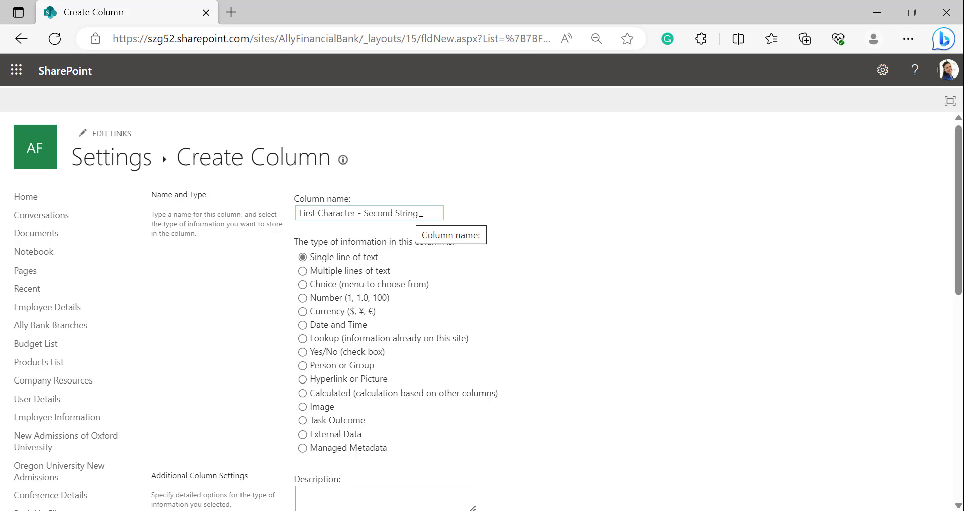
{"action": "left_click", "coordinate": [303, 393]}
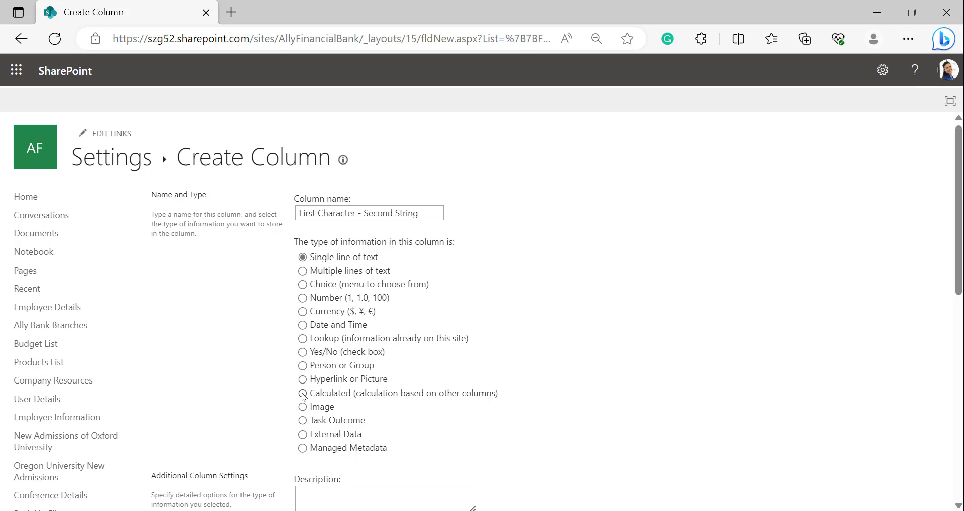
{"action": "scroll", "coordinate": [462, 380], "scroll_direction": "down", "scroll_amount": 5}
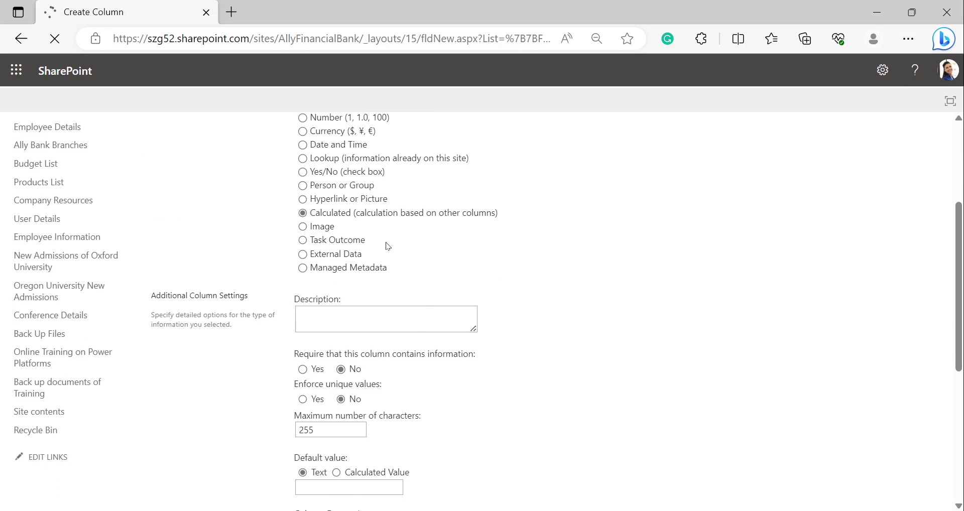
{"action": "left_click", "coordinate": [333, 329]}
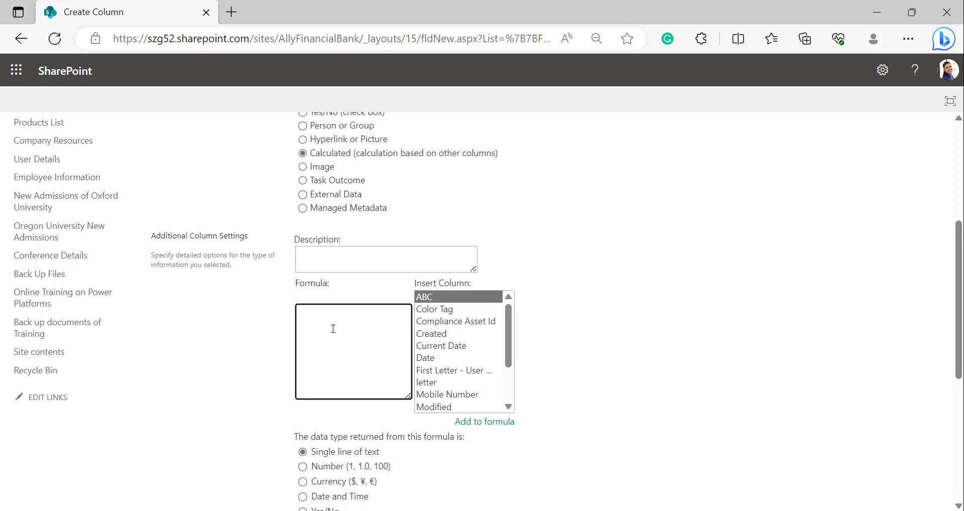
Begin the formula as =LEFT(RIGHT([Title],LEN([Title] using the inserted Title column
{"action": "type", "text": "=LEFT(RIGHT"}
{"action": "type", "text": "("}
{"action": "scroll", "coordinate": [462, 365], "scroll_direction": "down", "scroll_amount": 2}
{"action": "left_click", "coordinate": [450, 358]}
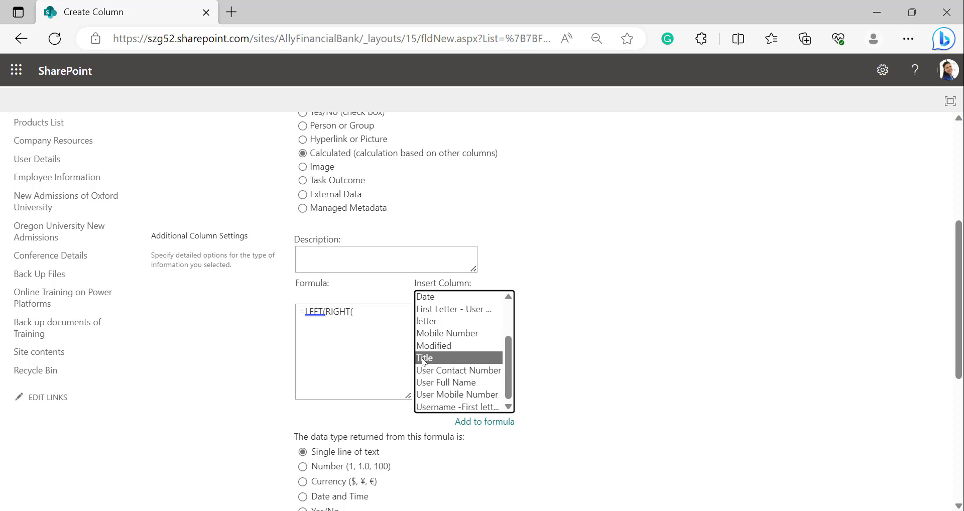
{"action": "left_click", "coordinate": [477, 426]}
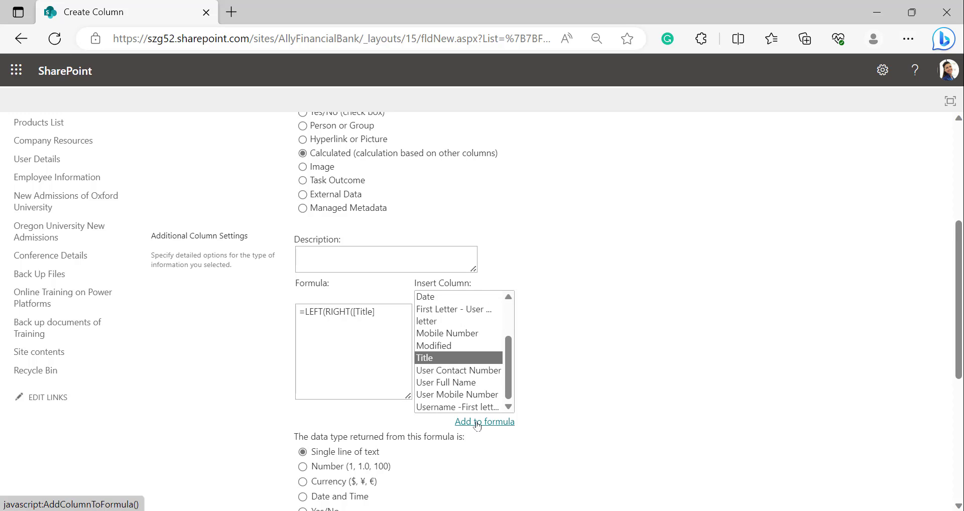
{"action": "left_click", "coordinate": [384, 319]}
{"action": "type", "text": ",LEN("}
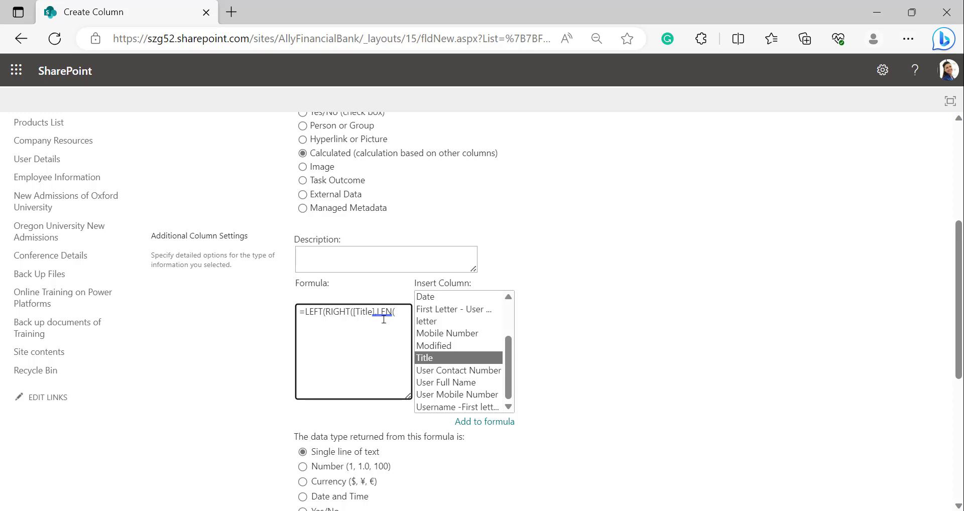
{"action": "left_click", "coordinate": [432, 357]}
{"action": "left_click", "coordinate": [481, 425]}
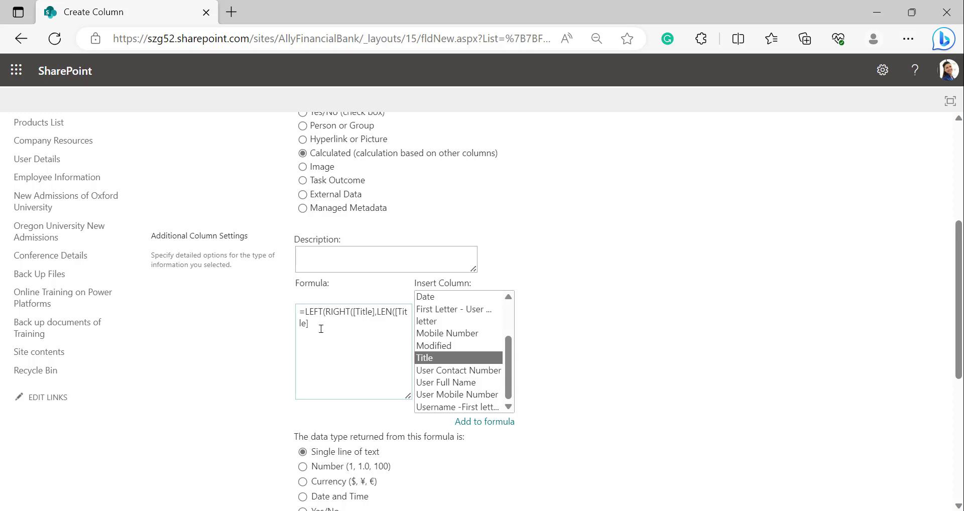
Complete it with )-INT(FIND(" ",[Title]))) and save the calculated column
{"action": "left_click", "coordinate": [343, 330]}
{"action": "type", "text": ")-INT"}
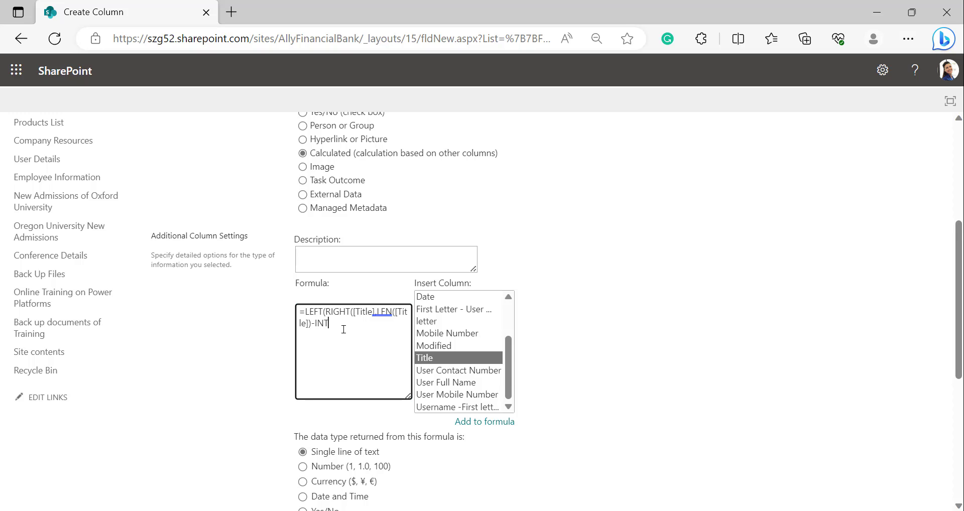
{"action": "type", "text": "(FIND("}
{"action": "type", "text": "\" \","}
{"action": "left_click", "coordinate": [482, 423]}
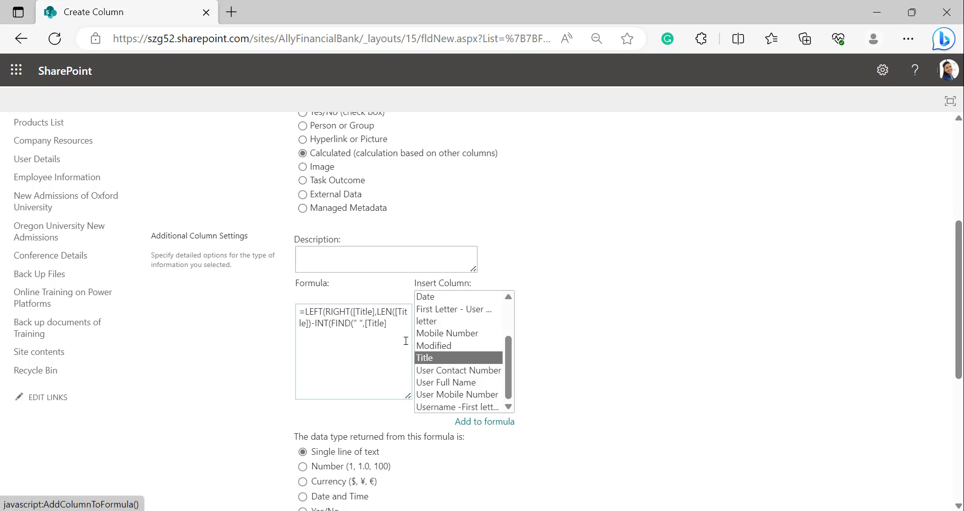
{"action": "left_click", "coordinate": [392, 326]}
{"action": "type", "text": ")))"}
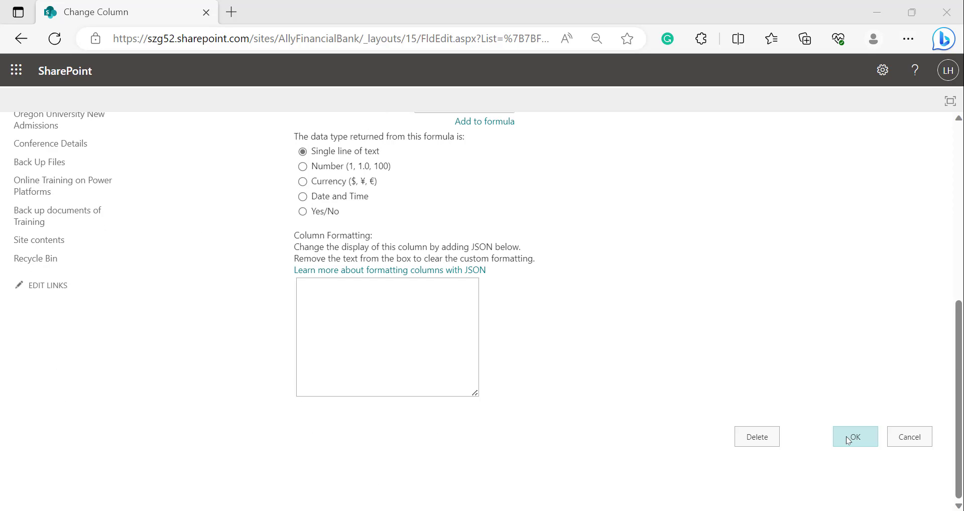
{"action": "left_click", "coordinate": [849, 437]}
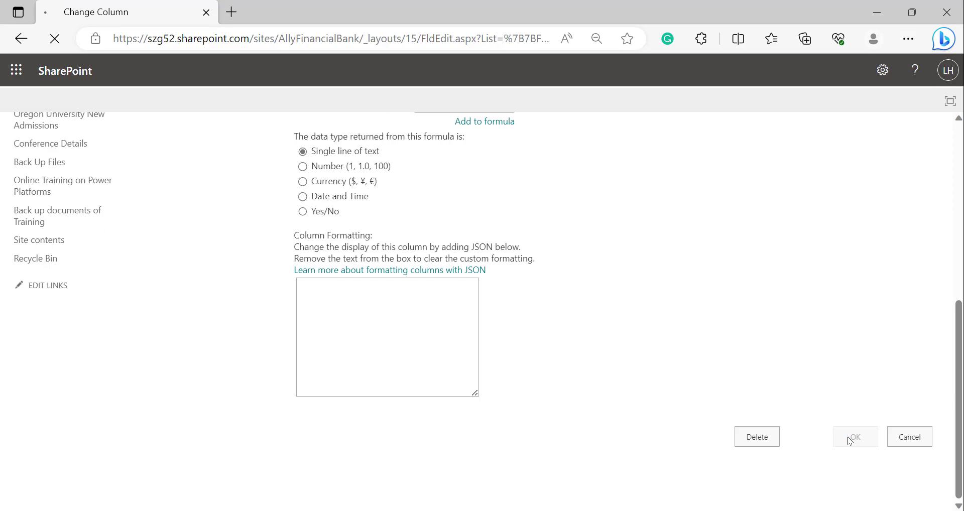